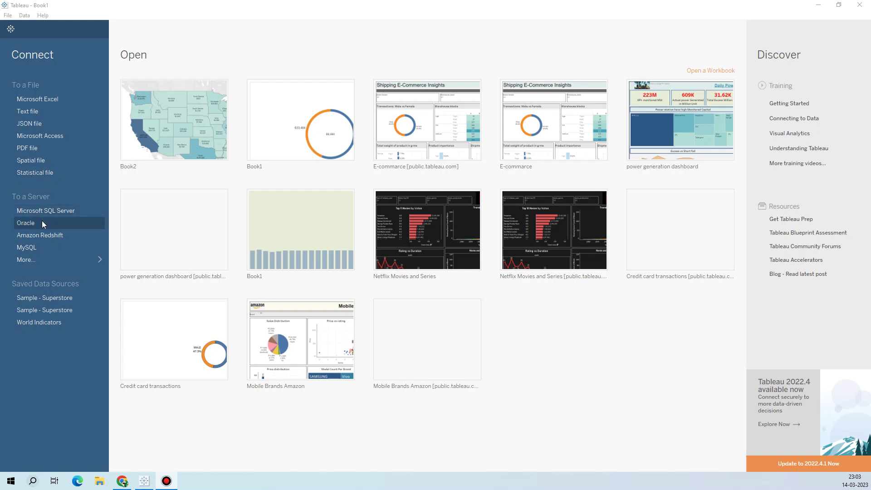
Expand the full data connector list with More..., then collapse it to return to the start page
click(93, 259)
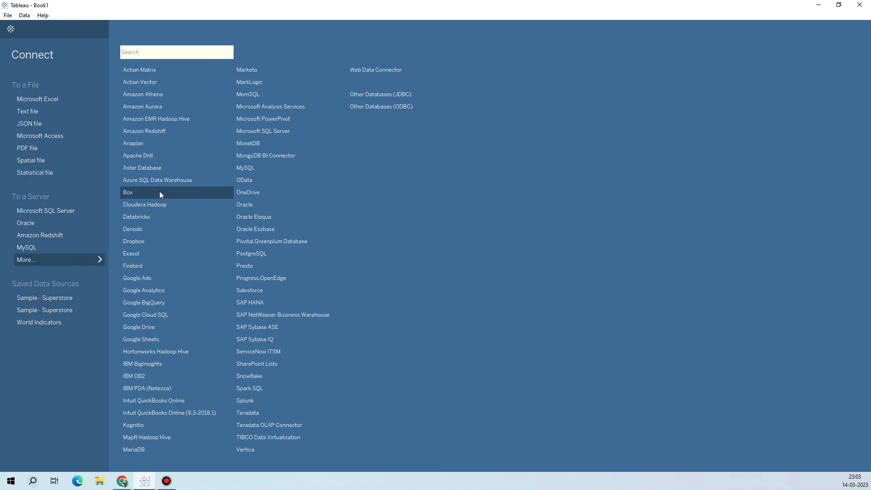
click(72, 257)
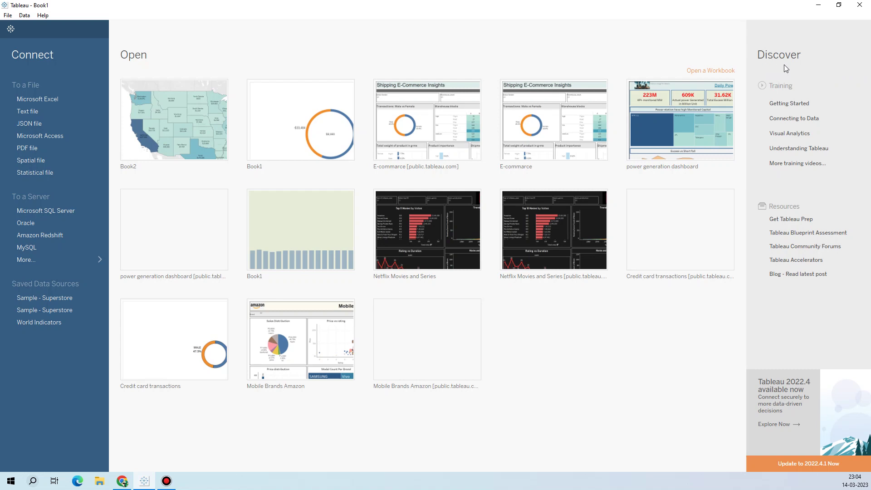
mouse_move(784, 135)
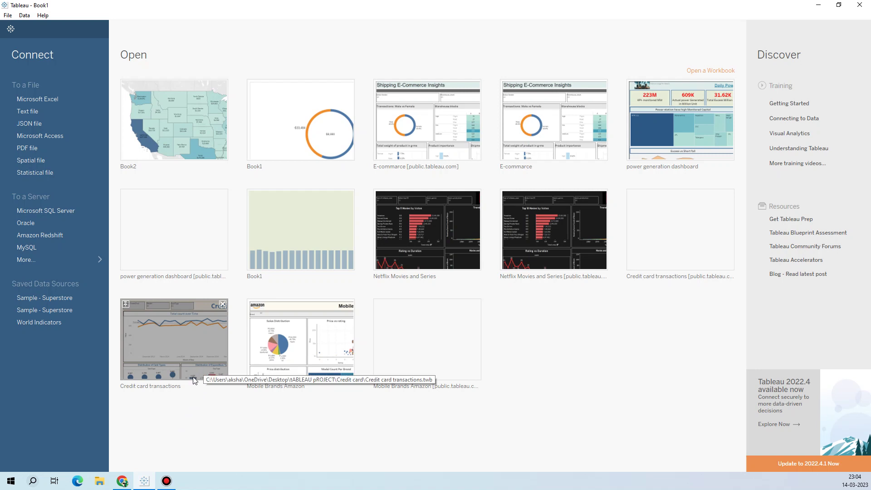
Connect to the Sample - Superstore saved data source and preview its Orders rows on the Data Source page
click(31, 299)
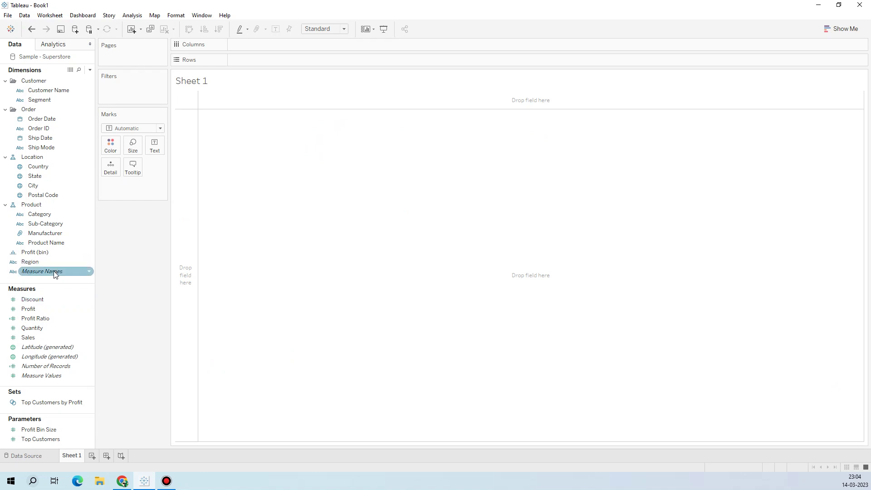
click(39, 455)
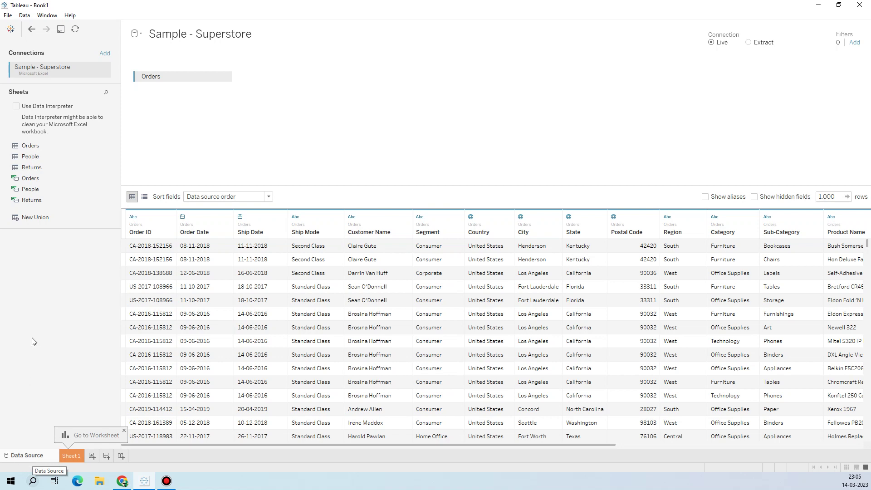
click(124, 430)
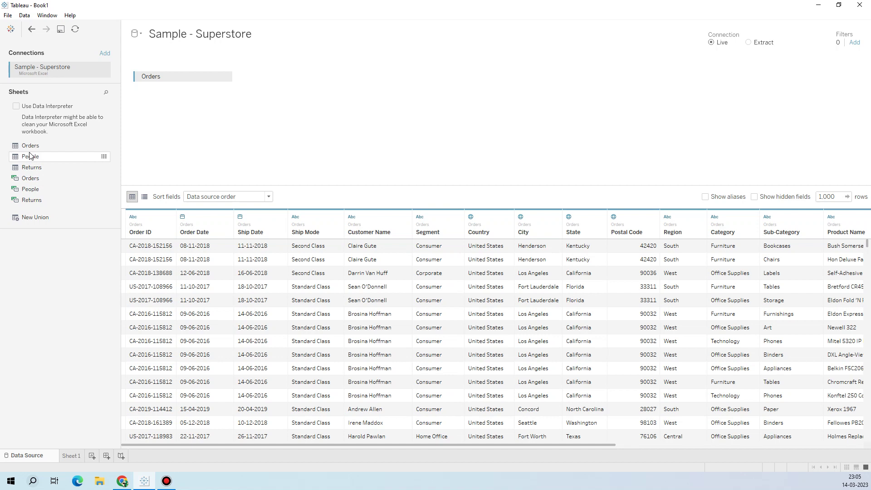
drag(37, 158, 303, 78)
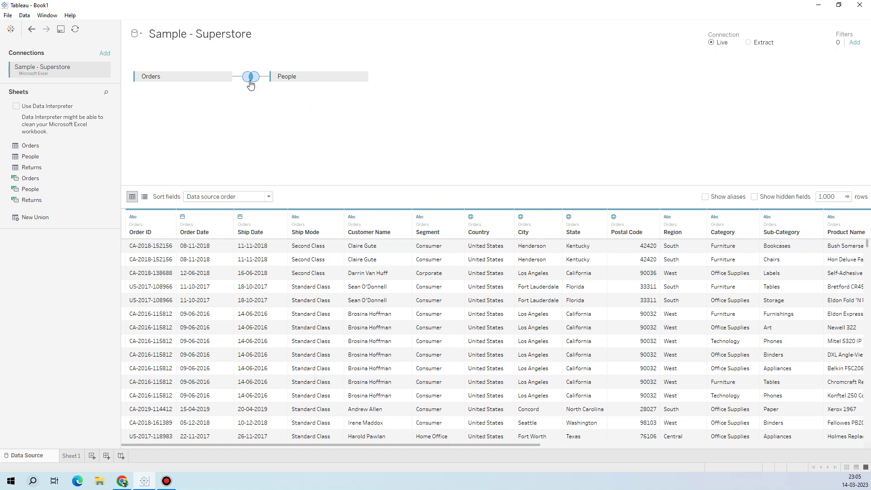
click(250, 78)
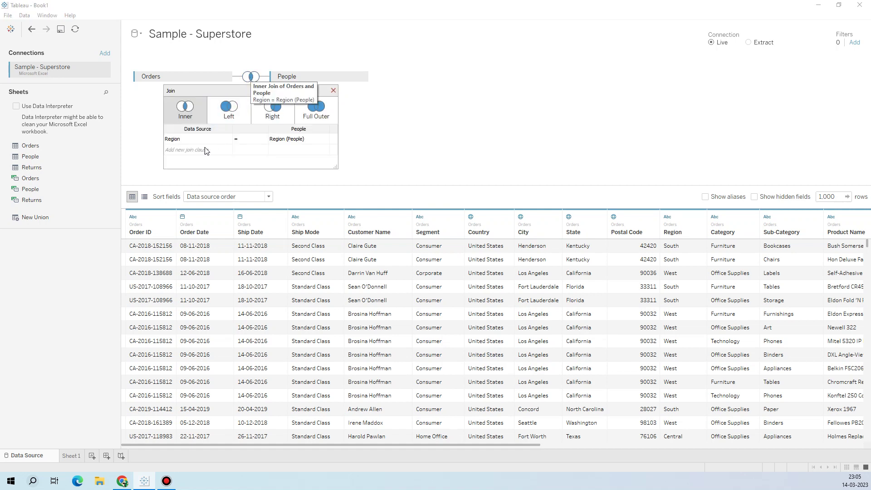
mouse_move(171, 142)
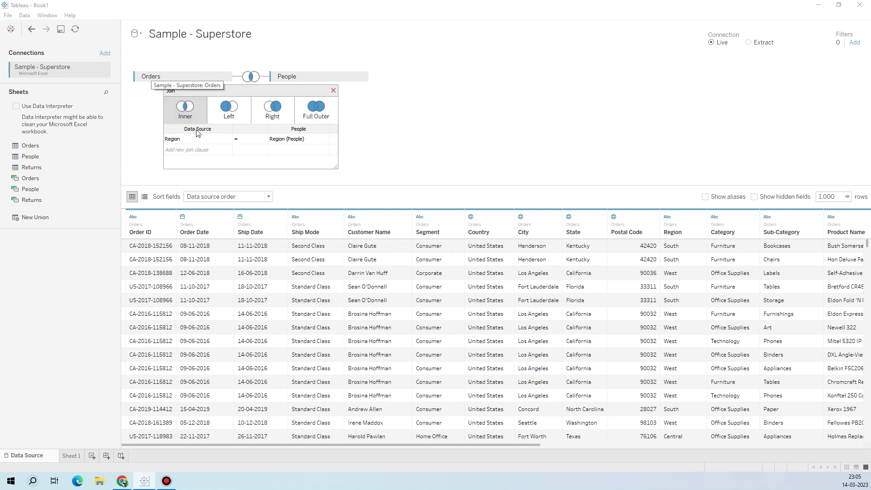
mouse_move(255, 145)
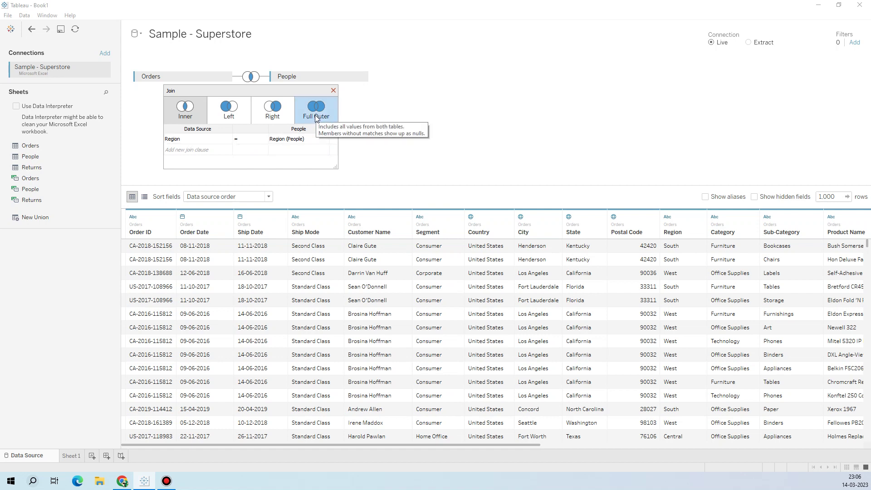
click(334, 90)
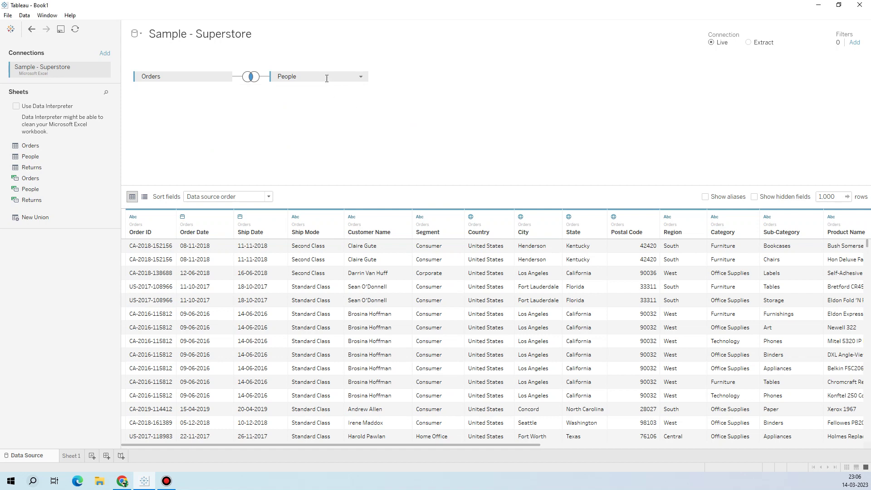
click(360, 76)
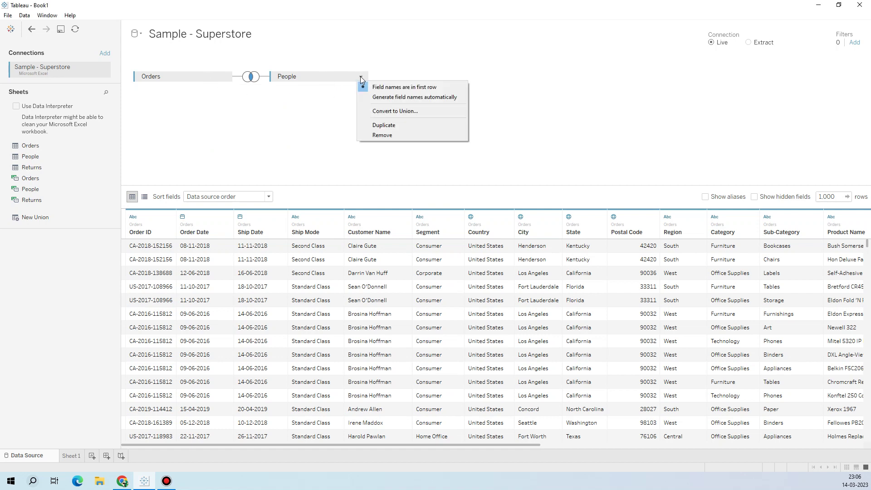
click(381, 135)
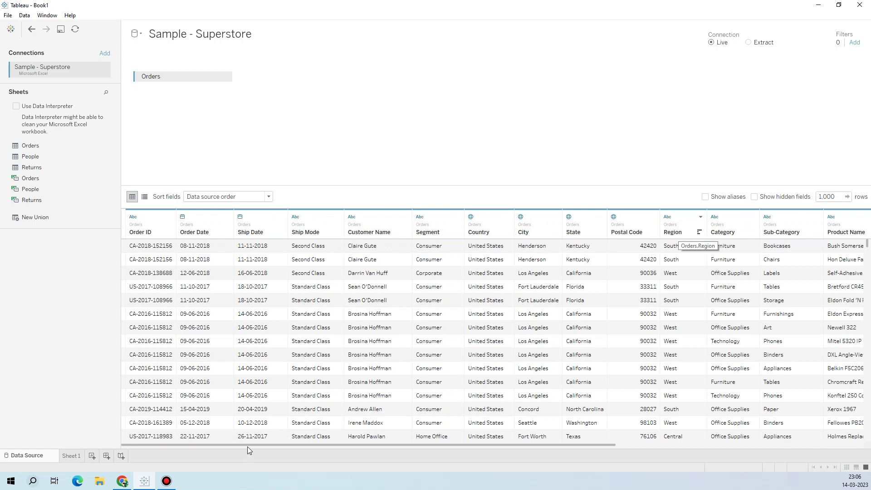
drag(249, 446, 630, 437)
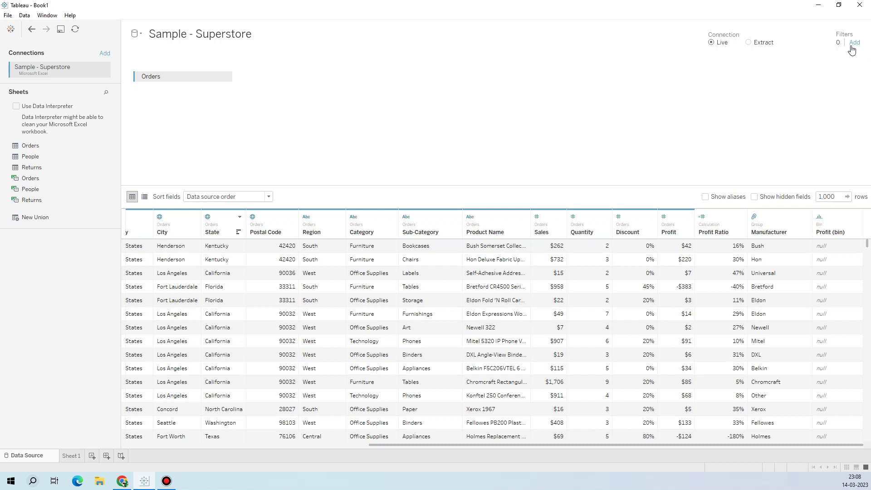
Try a Country data source filter excluding United States, then clear it and cancel it
click(850, 46)
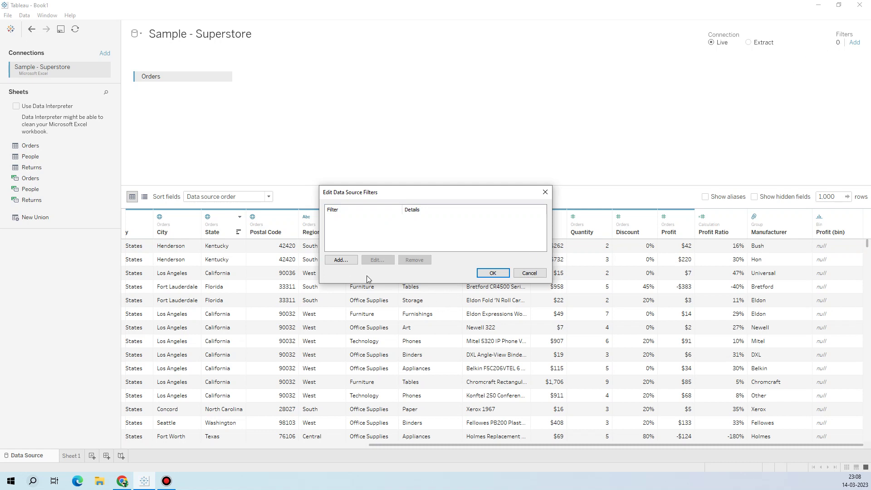
click(341, 261)
click(361, 189)
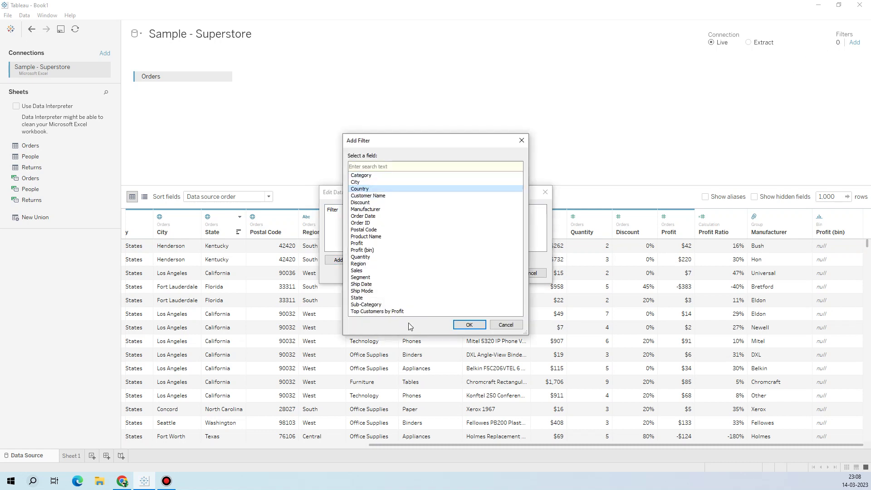
click(469, 324)
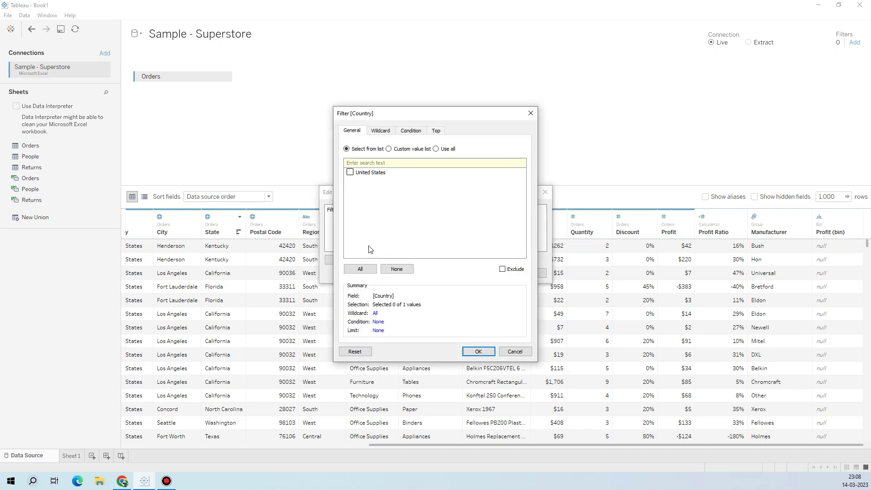
click(355, 174)
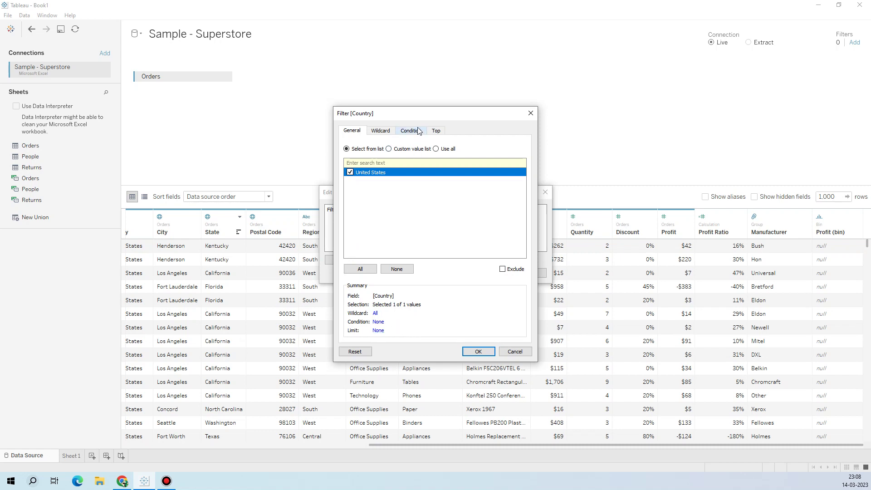
click(505, 272)
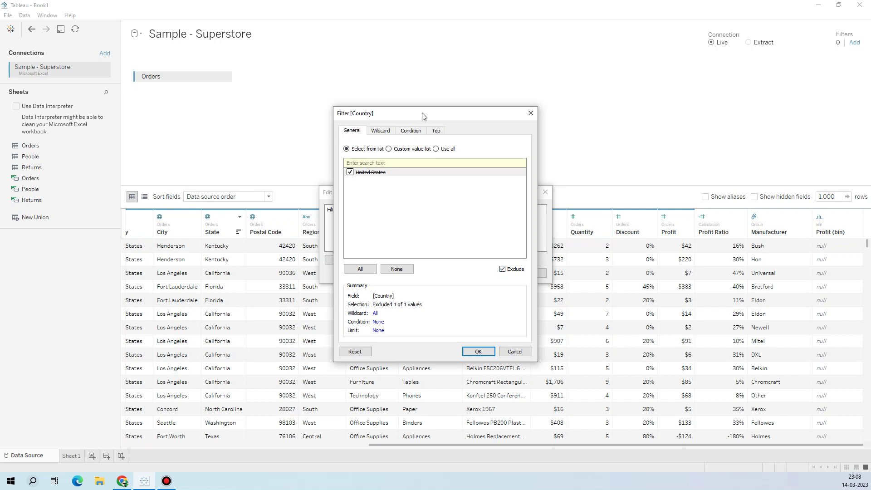
drag(440, 113, 503, 101)
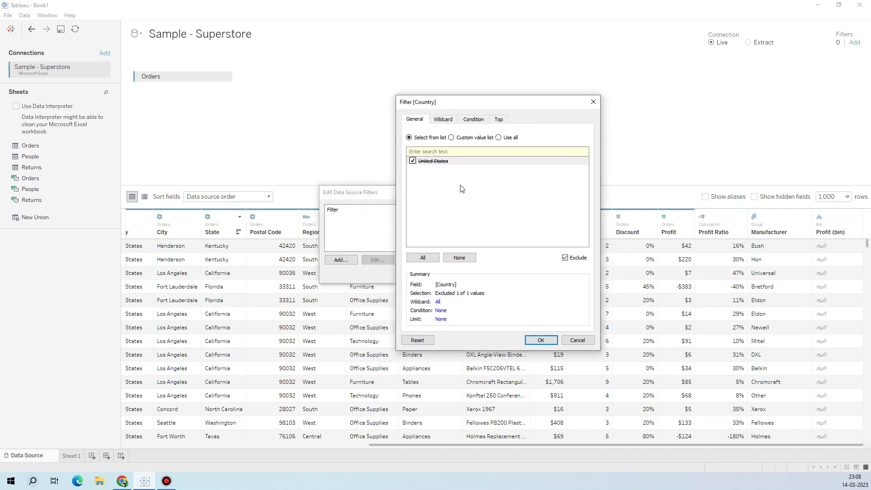
click(414, 162)
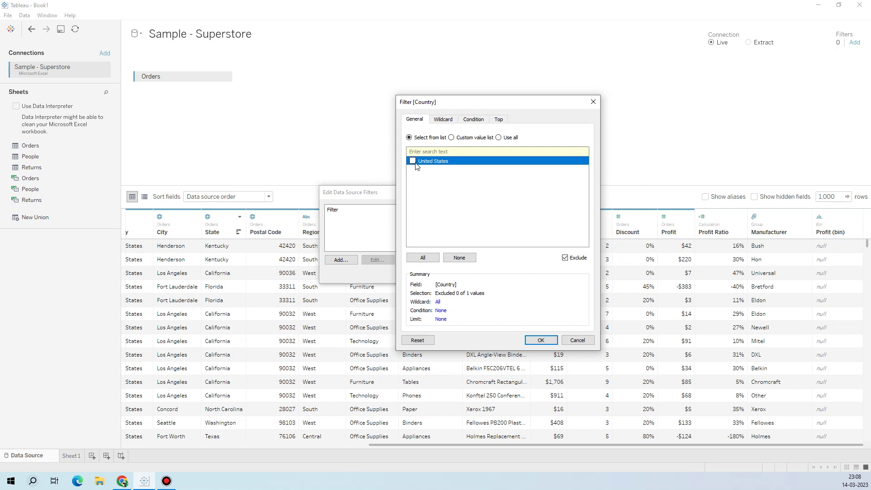
click(577, 340)
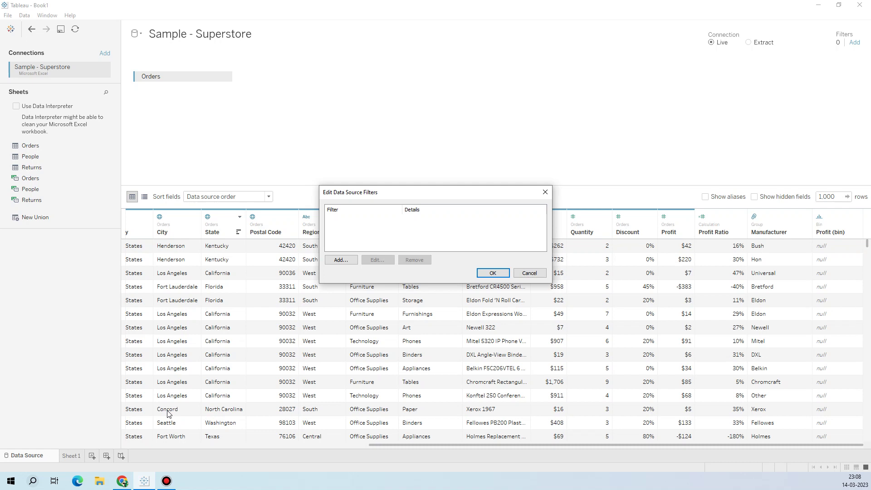
Cancel the Edit Data Source Filters dialog without changes and open Sheet 1
click(73, 461)
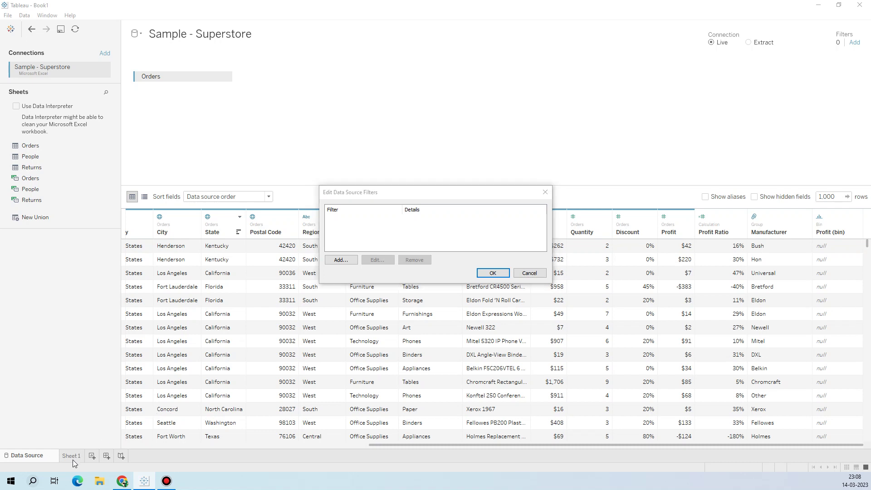
click(529, 272)
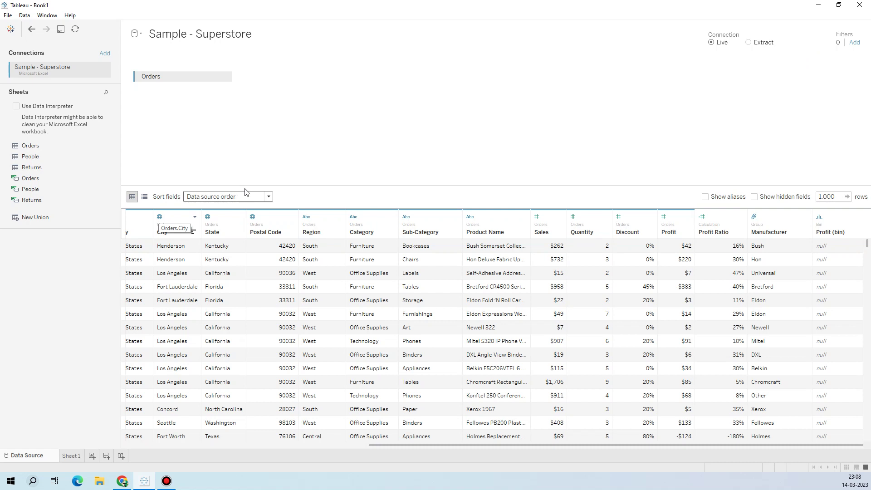
click(71, 455)
Briefly drag City from Dimensions, leaving Sheet 1 an empty worksheet
drag(33, 186, 66, 83)
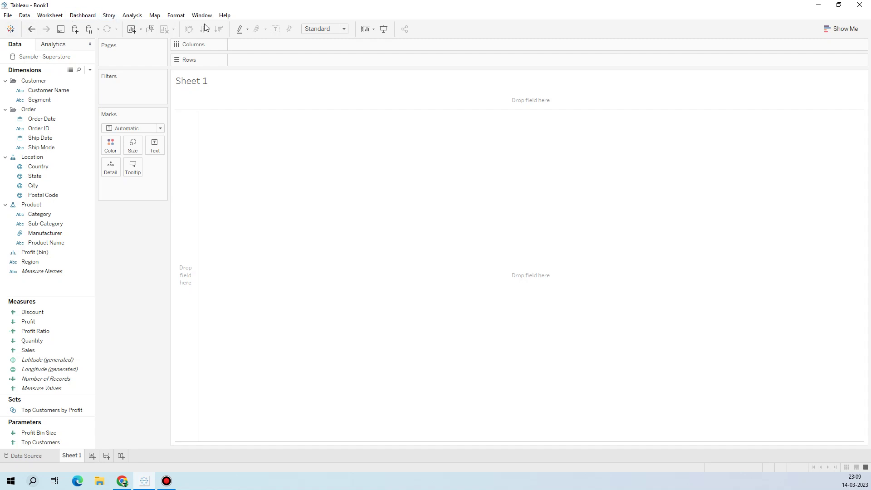
click(10, 29)
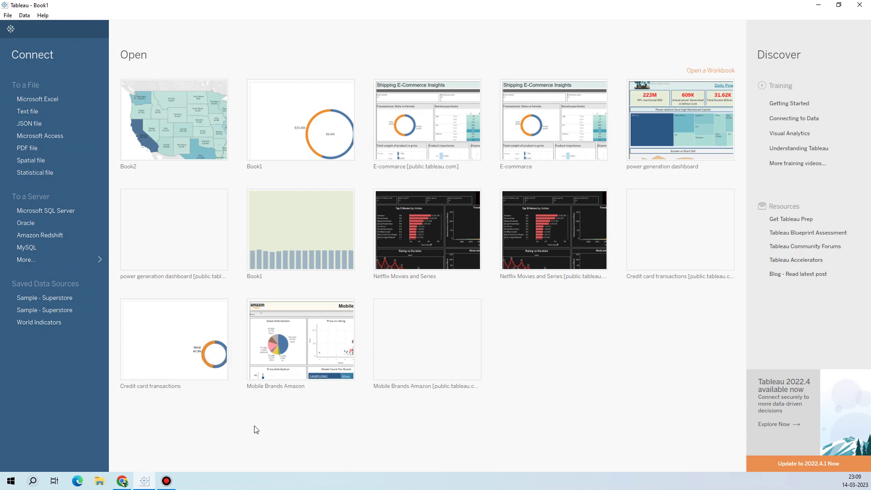
click(11, 30)
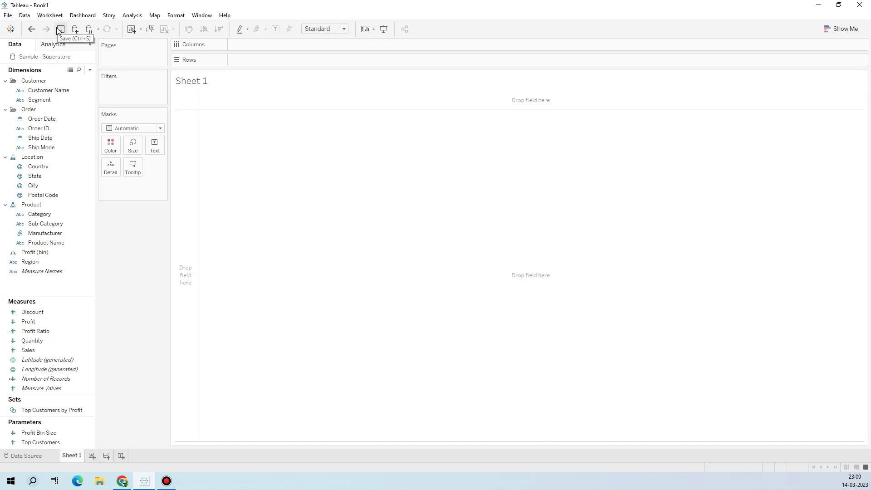
click(75, 30)
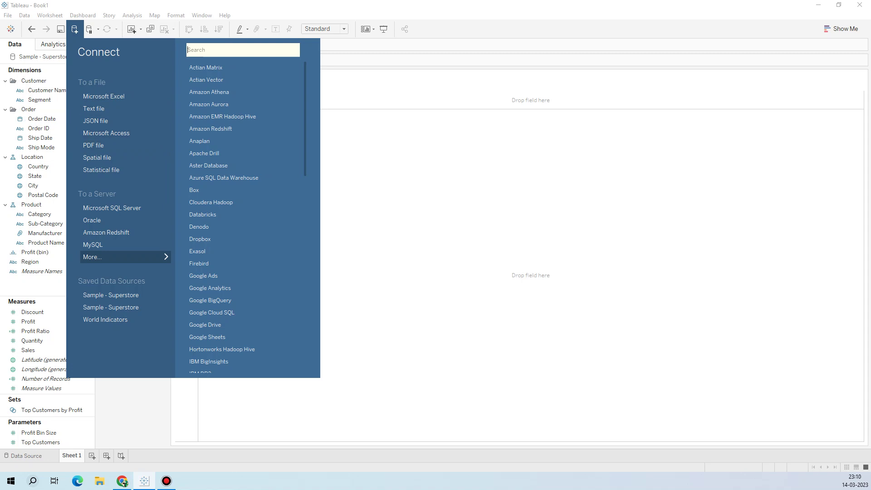
click(75, 30)
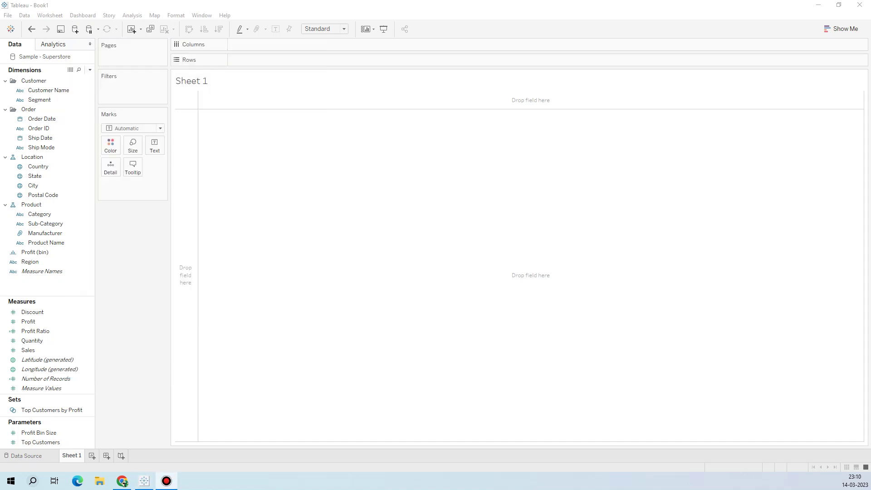
click(89, 29)
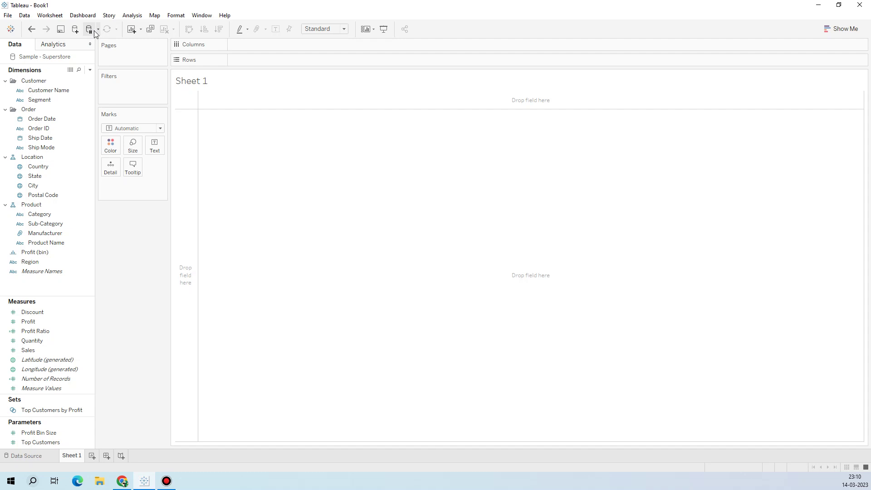
click(98, 30)
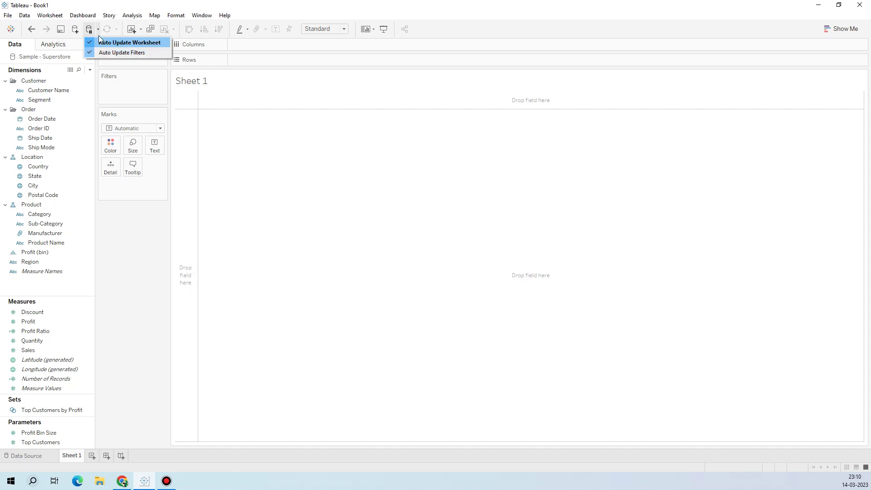
click(106, 33)
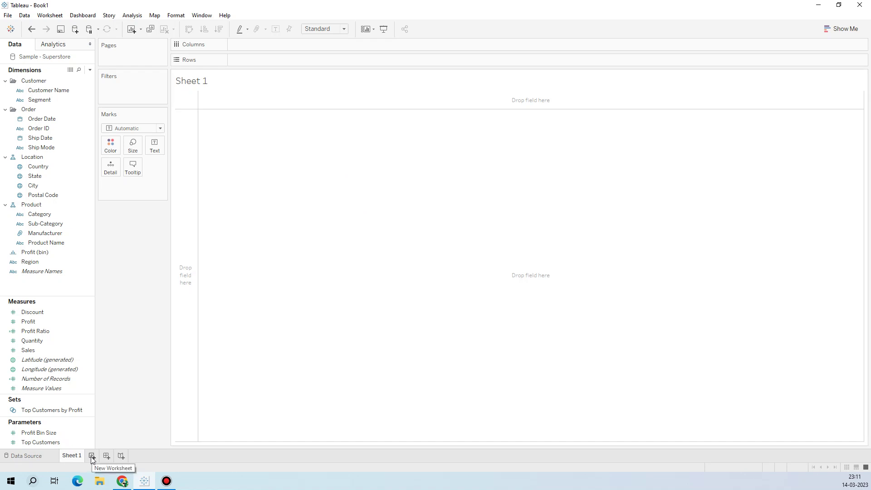
Add Sheet 2, Sheet 3 and Dashboard 1, then select Sheet 3 in the dashboard's Sheets list
click(91, 456)
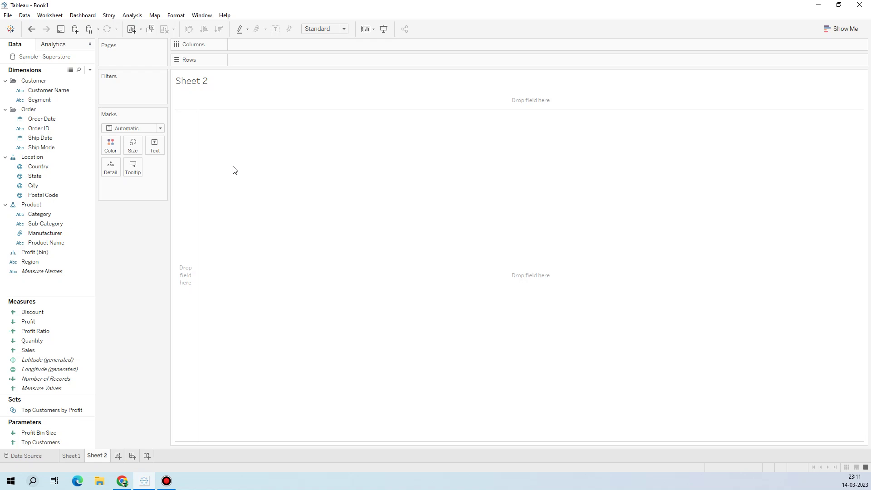
click(118, 455)
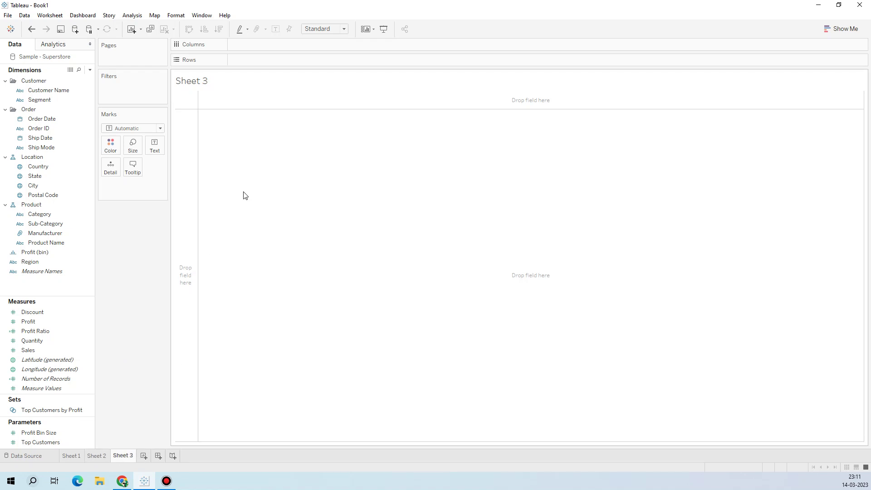
click(158, 456)
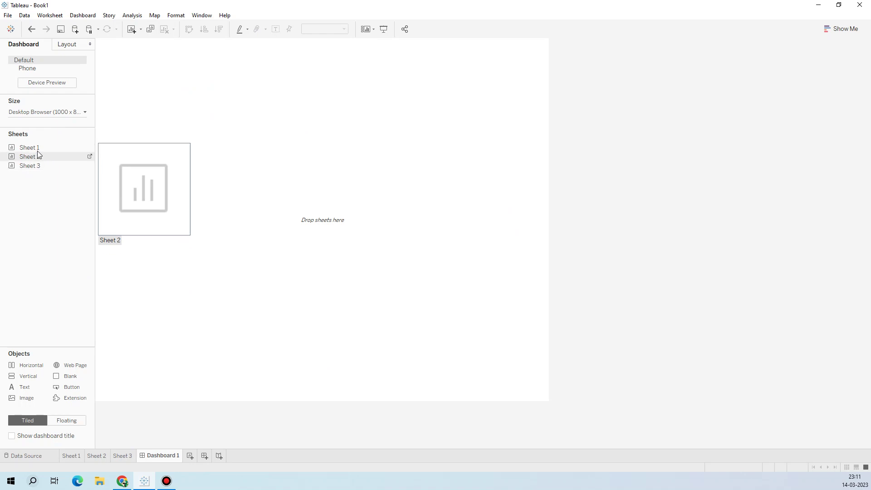
click(37, 166)
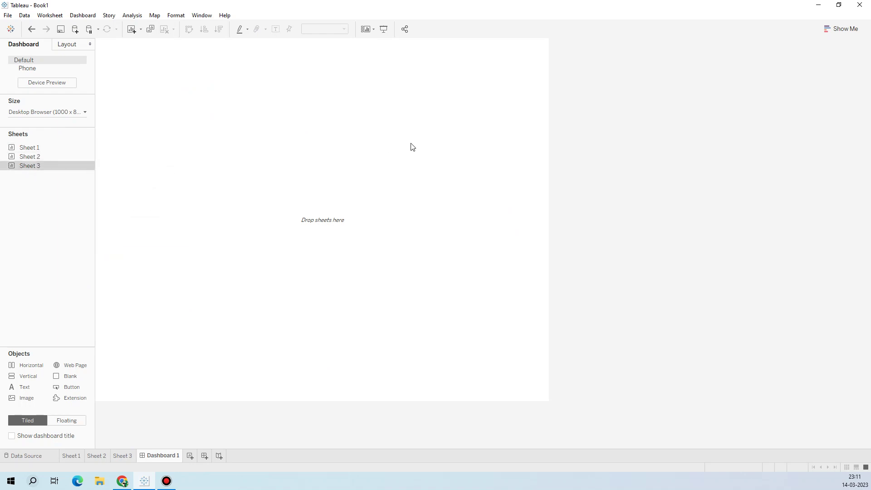
Create Story 1, place Sheet 1 in it, then replace it with Sheet 2
click(219, 456)
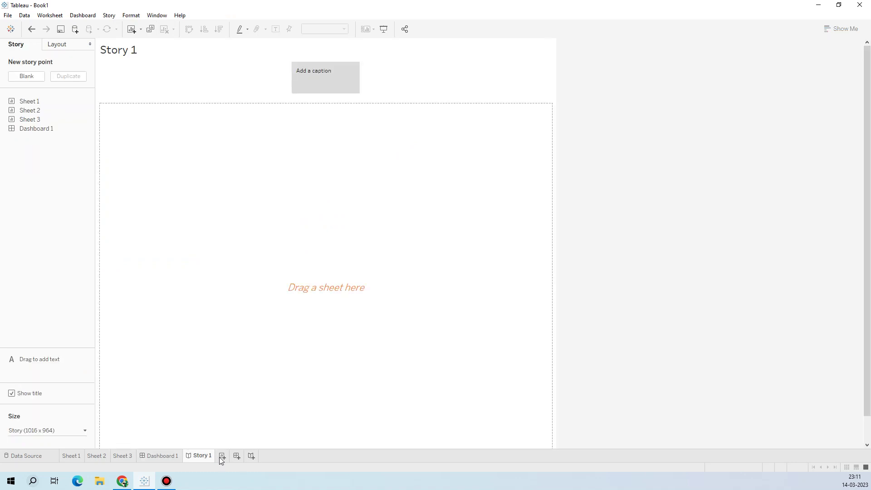
mouse_move(39, 102)
drag(40, 102, 219, 164)
drag(23, 110, 393, 174)
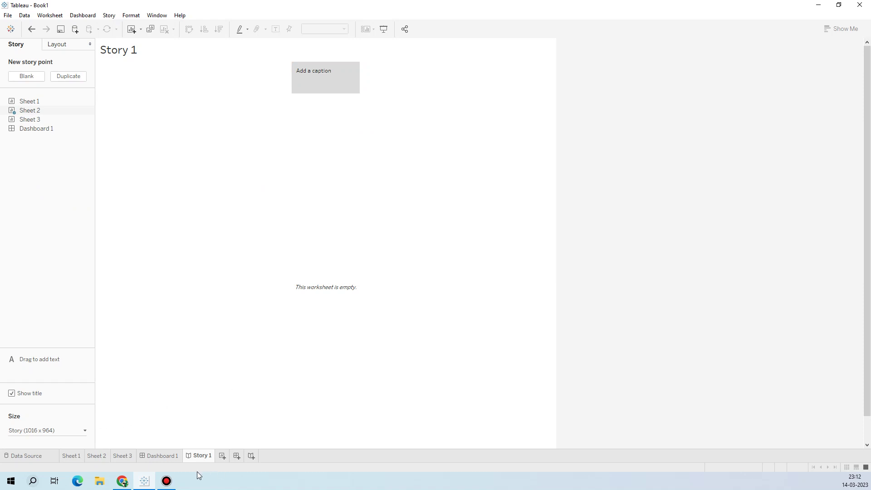
click(166, 456)
Flip back through Sheets 3, 2 and 1, scroll the Superstore data grid left, then return to Sheet 1
click(125, 456)
click(93, 456)
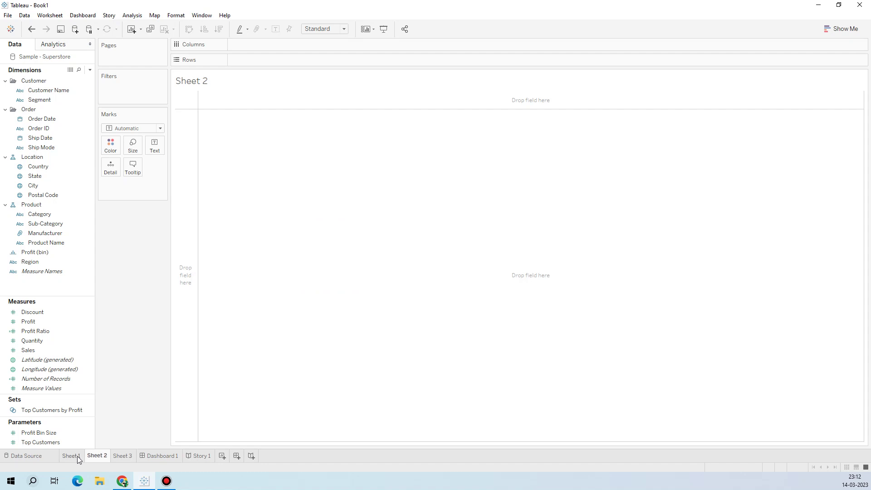
click(77, 456)
click(53, 455)
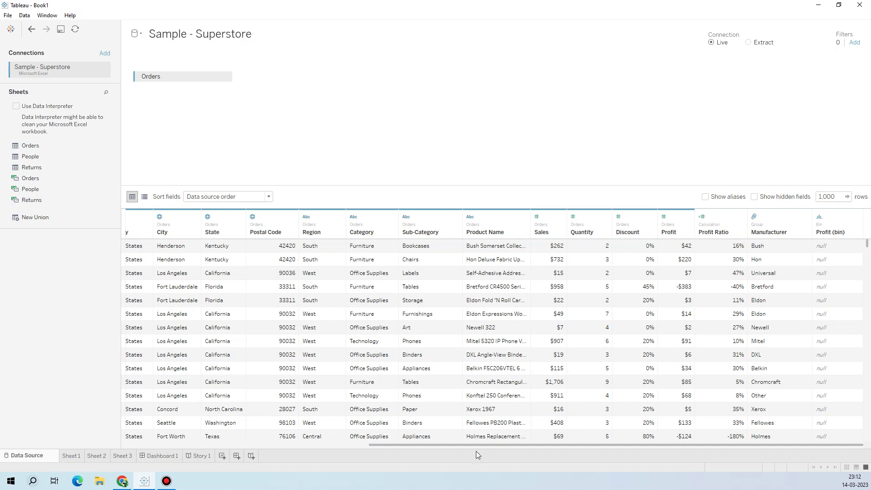
drag(478, 444, 164, 437)
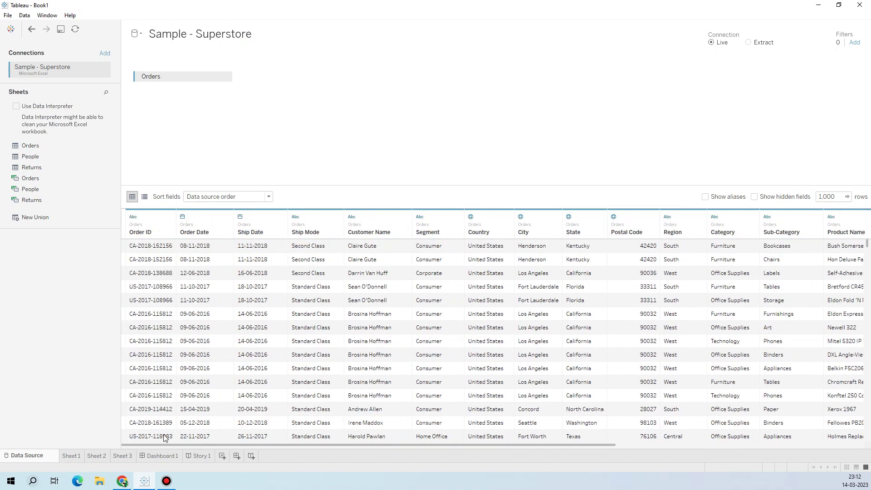
click(70, 456)
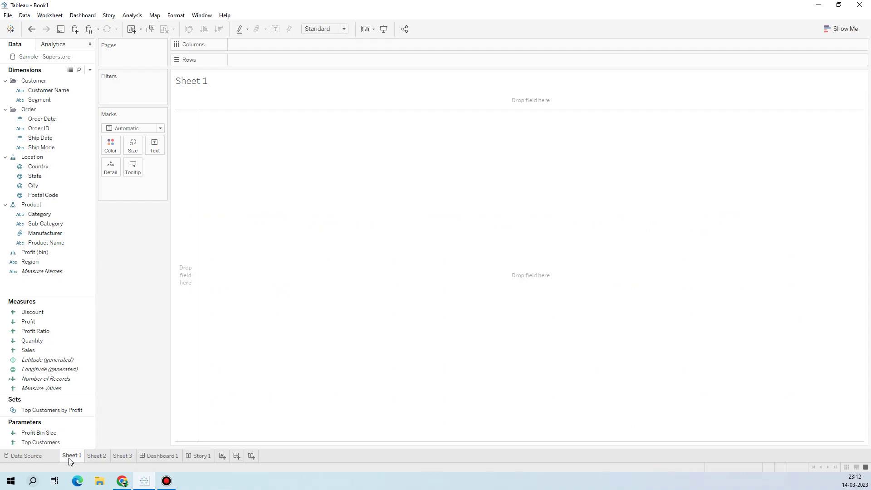
mouse_move(69, 459)
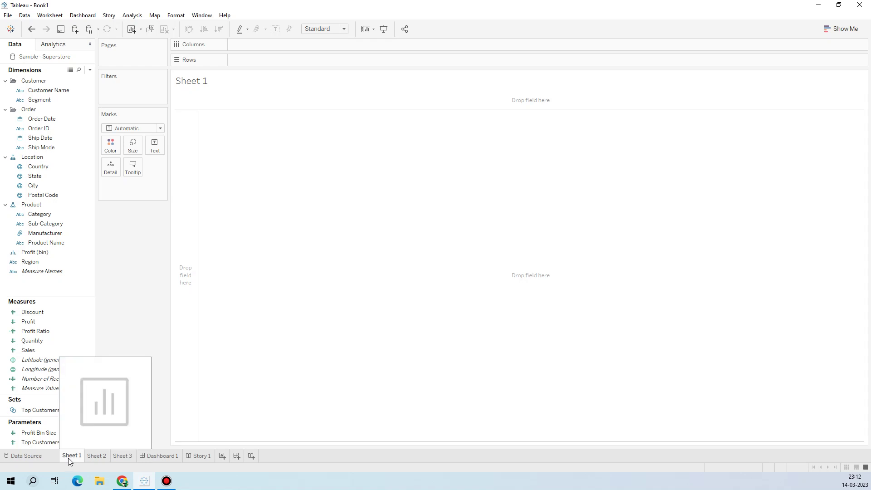